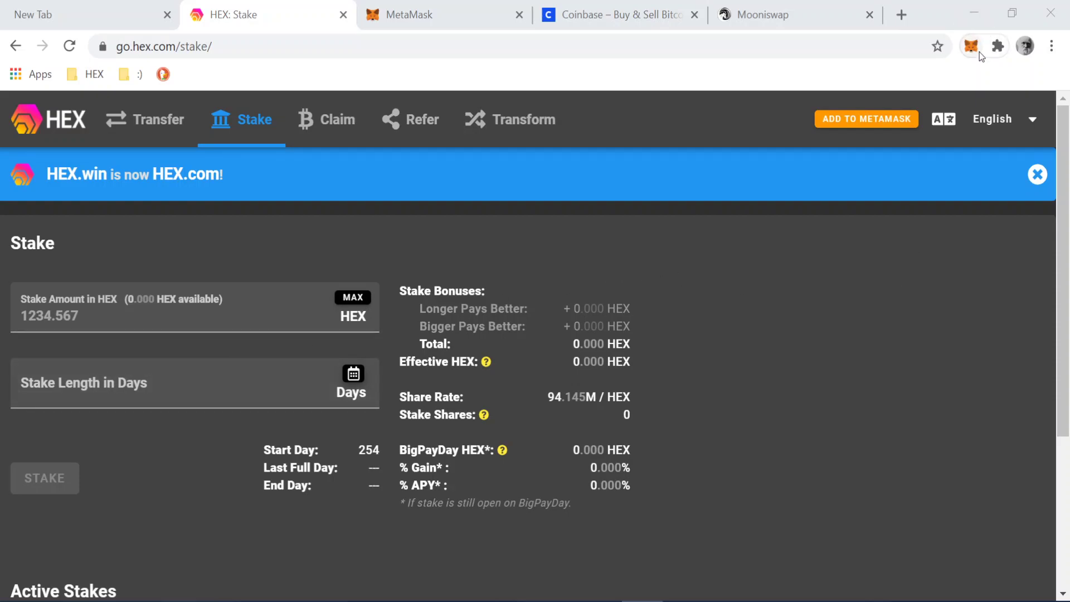
Open the MetaMask wallet popup to check Account 1's 0.0503 ETH balance
left_click(972, 49)
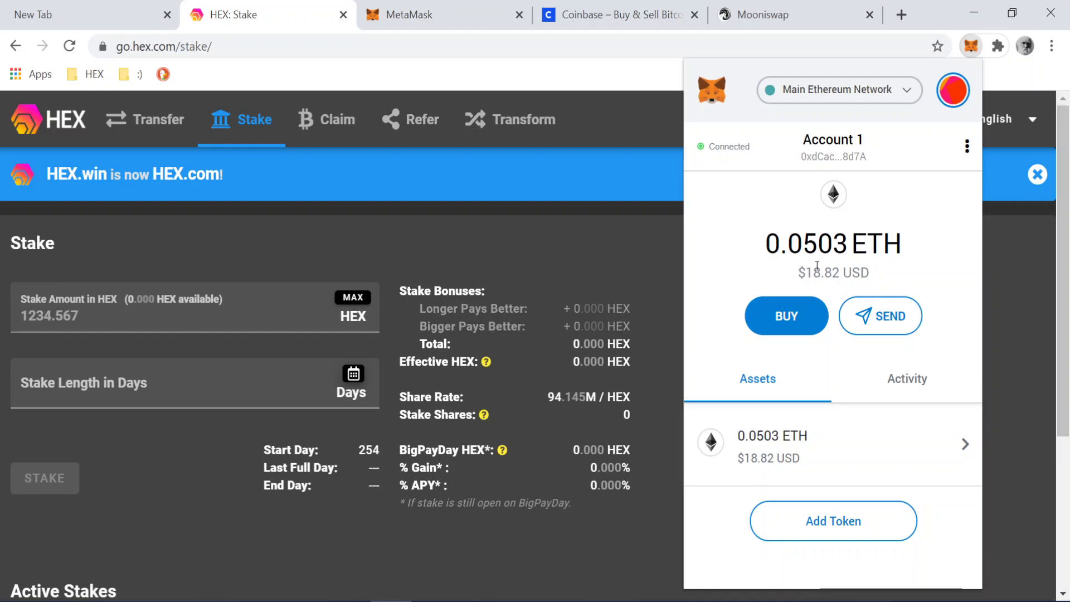
mouse_move(824, 267)
mouse_move(817, 243)
Show Account 1's receive QR code and wallet address from the Deposit Ether options
left_click(792, 323)
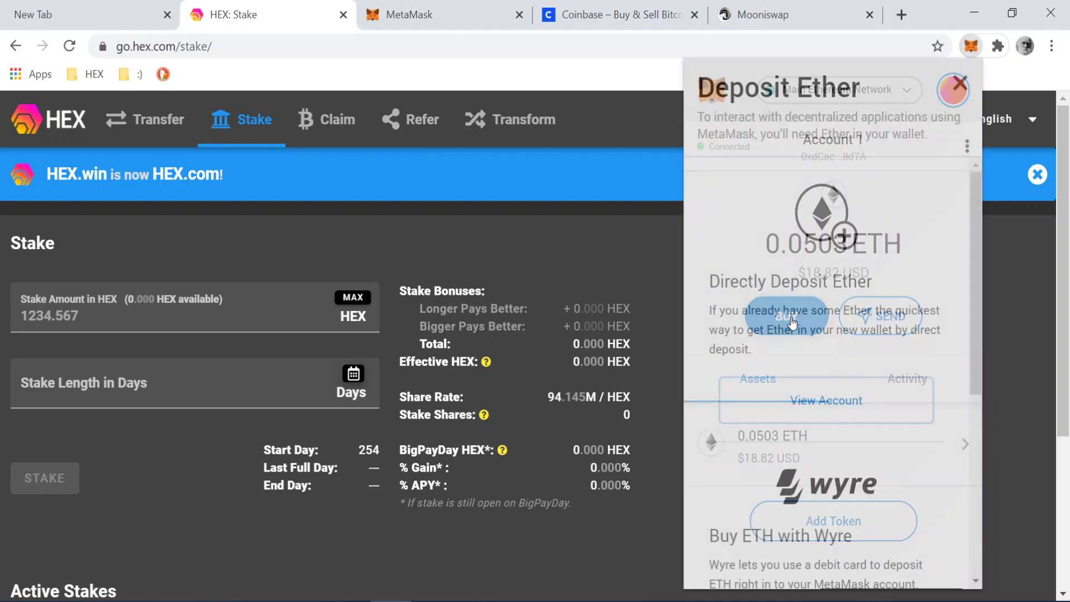
left_click(826, 408)
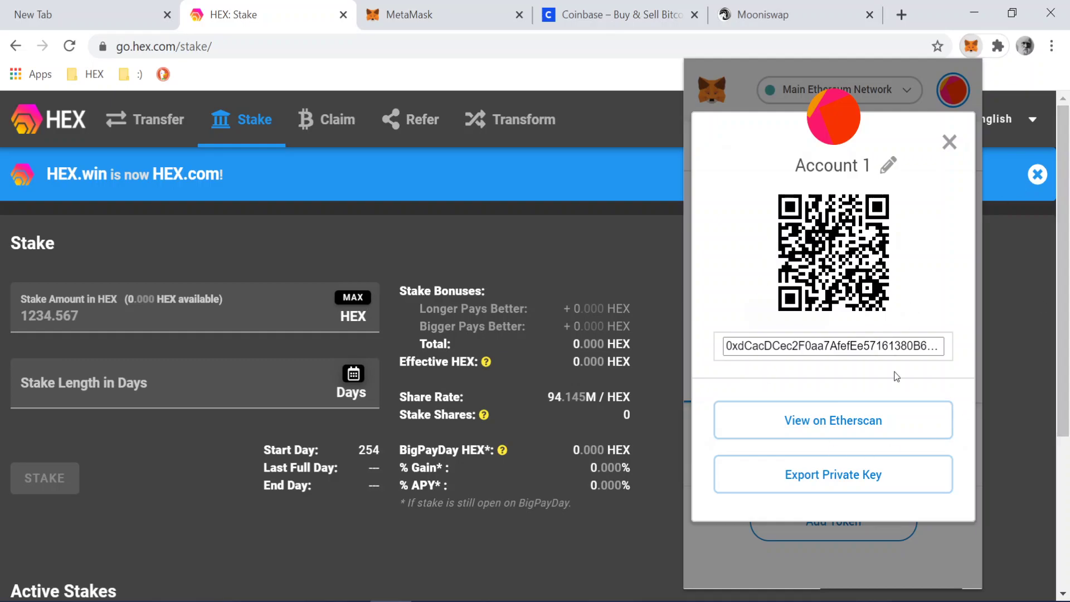
Close the account details and reopen MetaMask to see the 0.1841 ETH balance
left_click(754, 564)
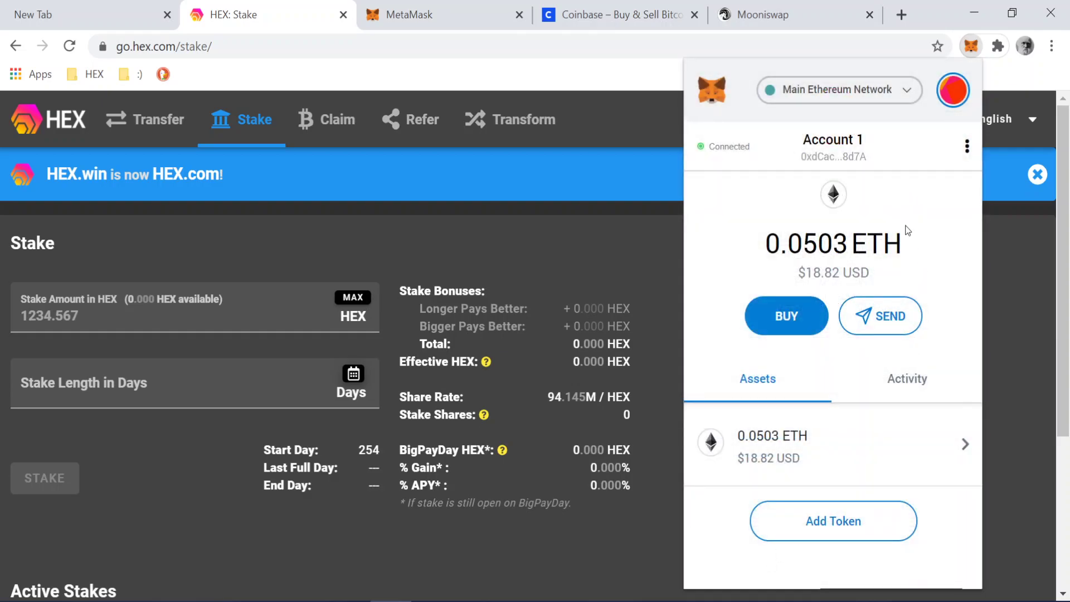
left_click(971, 47)
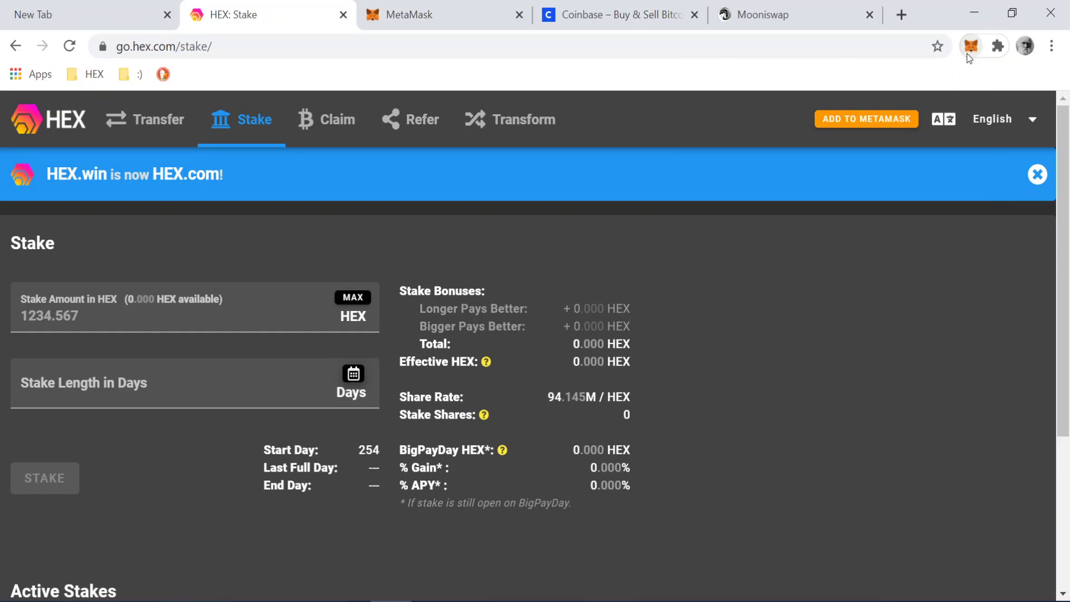
left_click(970, 47)
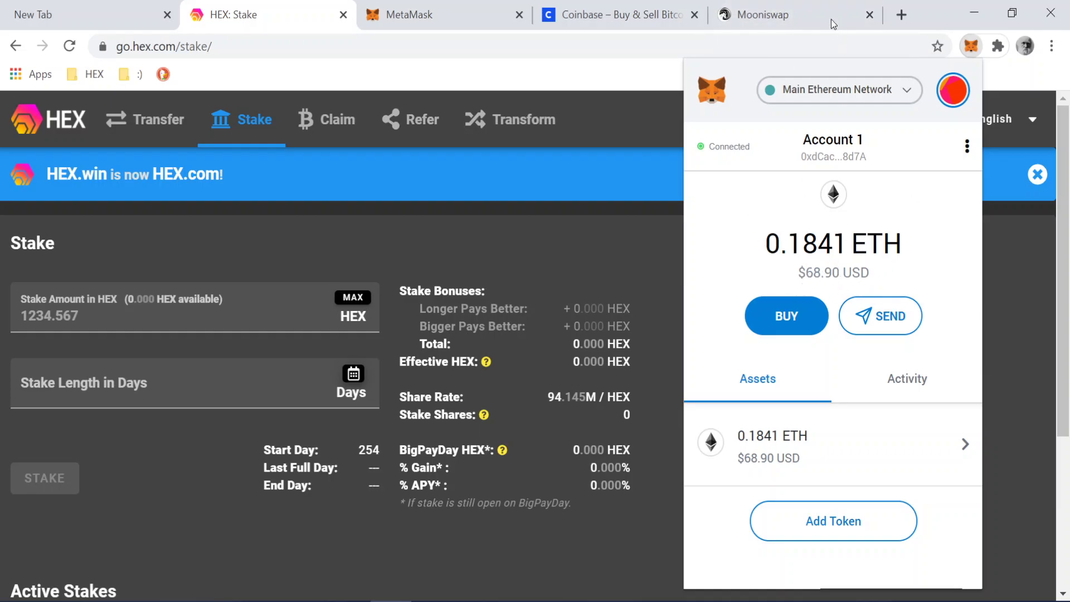
Switch to the Mooniswap swap page at mooniswap.exchange/#/swap
left_click(789, 17)
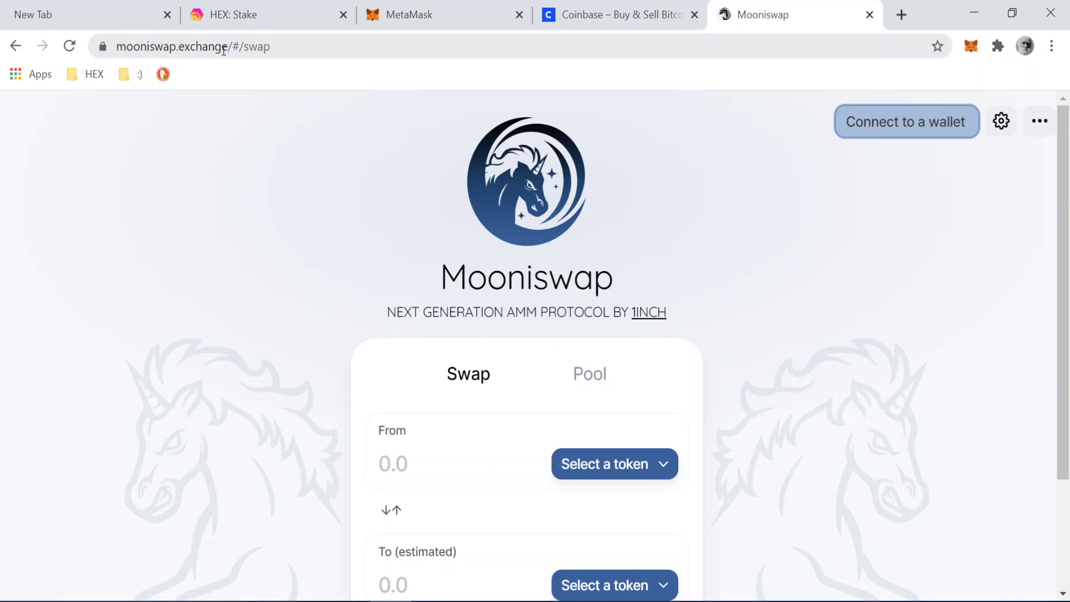
Accept the terms and connect MetaMask Account 1 to Mooniswap
left_click(907, 127)
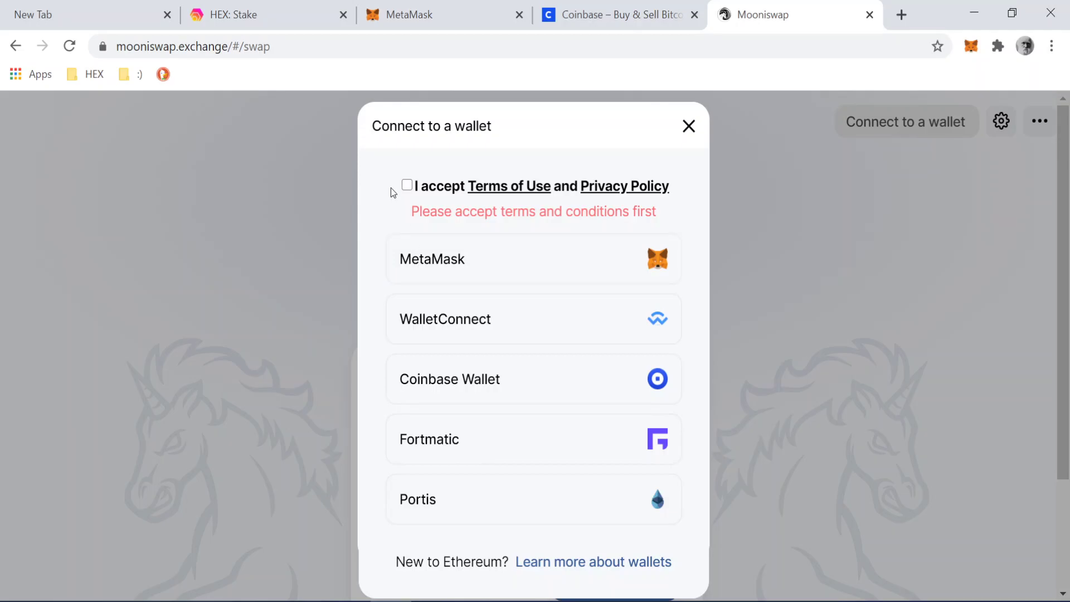
left_click(407, 186)
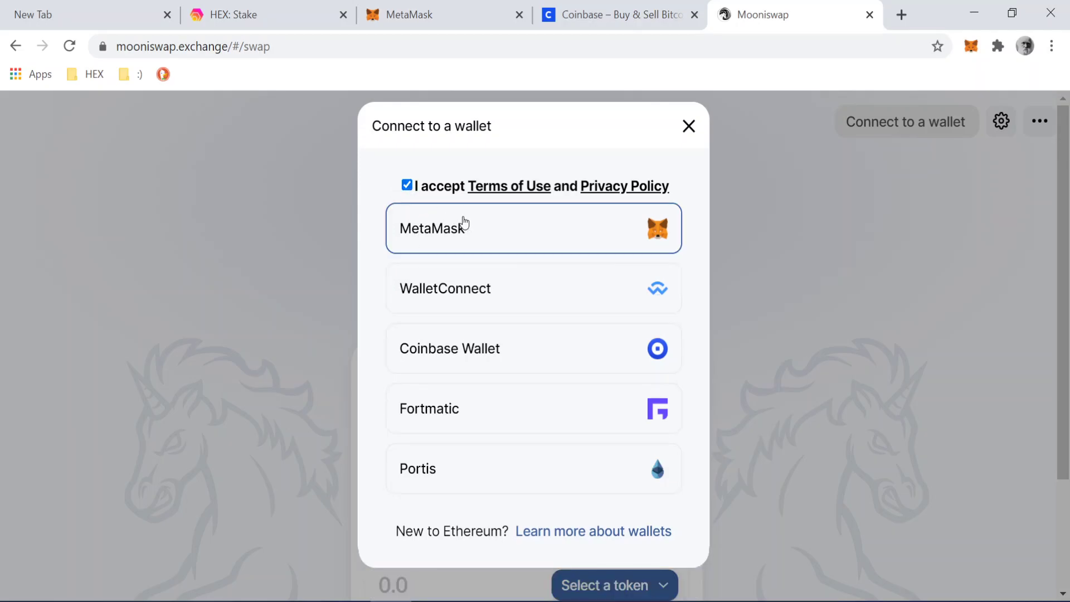
left_click(580, 234)
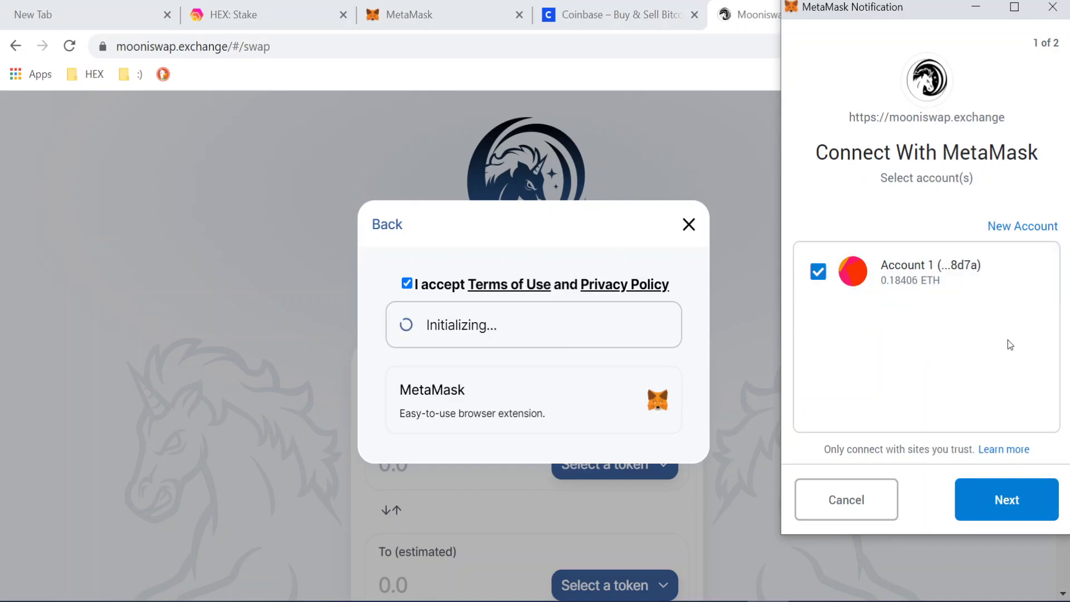
left_click(1010, 508)
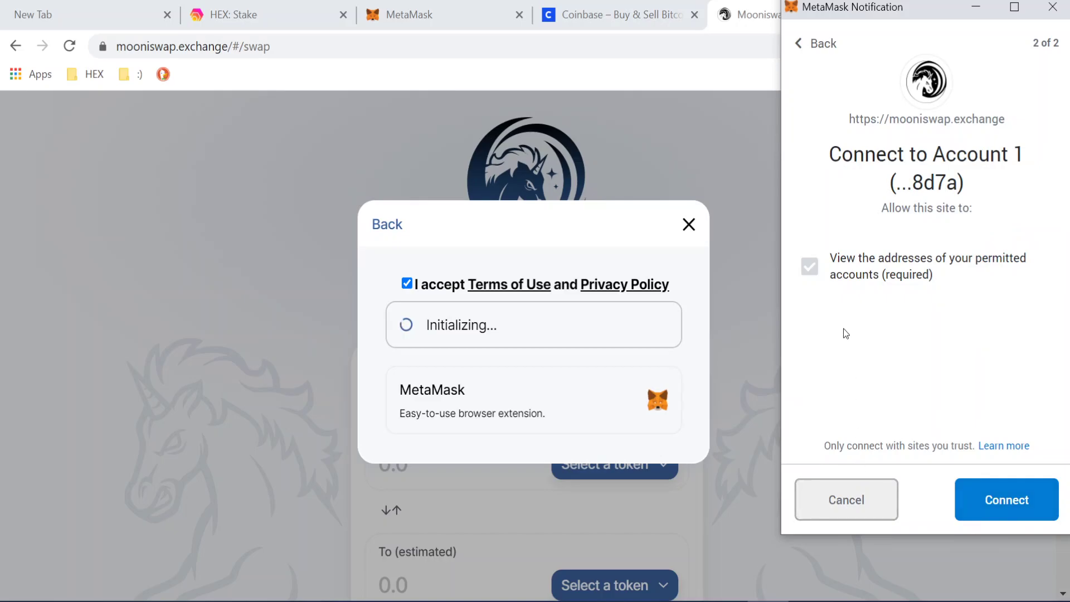
left_click(1001, 507)
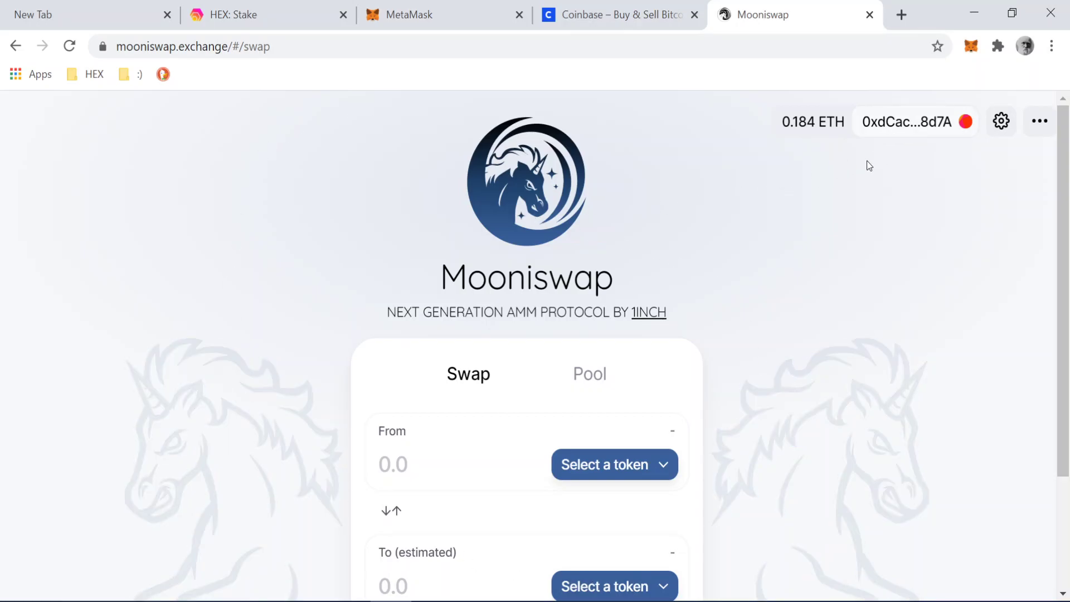
Set the From token to ETH with amount .1 and bring up the receive-token list
scroll(709, 391, "down", 3)
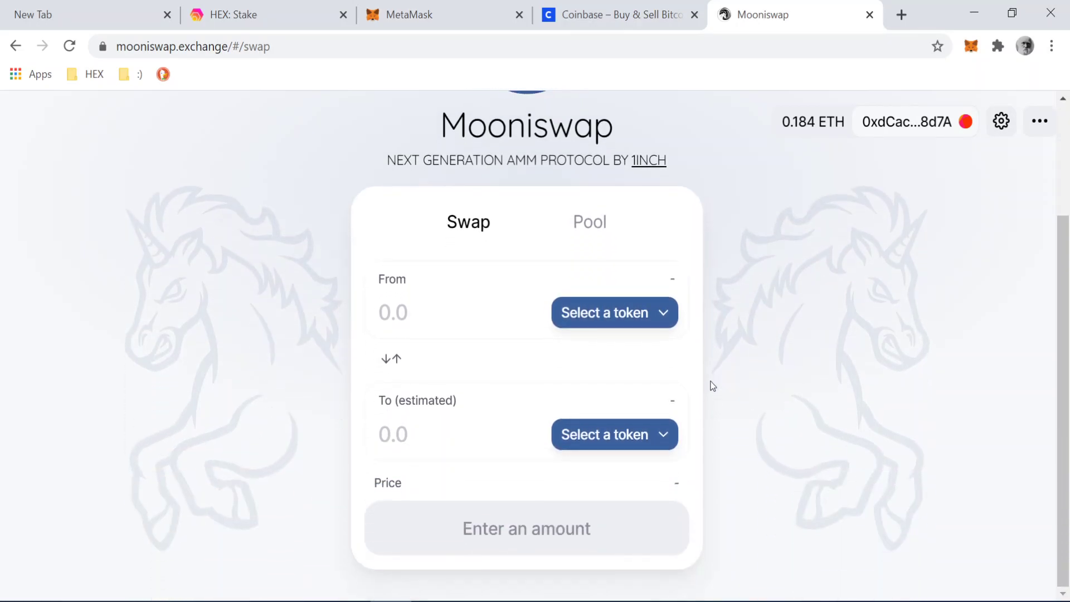
left_click(590, 314)
left_click(453, 339)
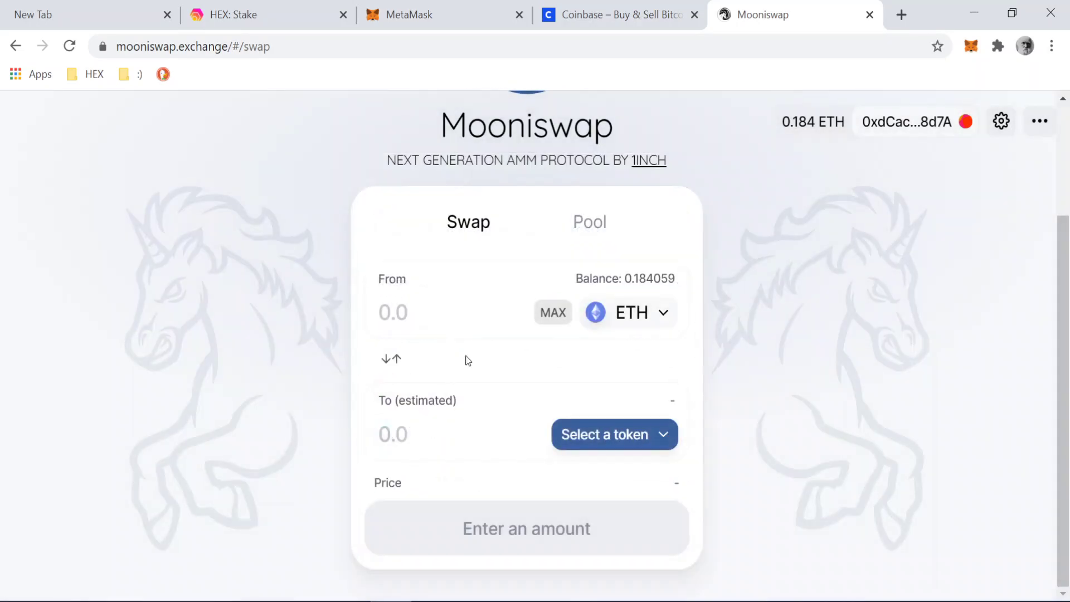
left_click(404, 313)
type(".1")
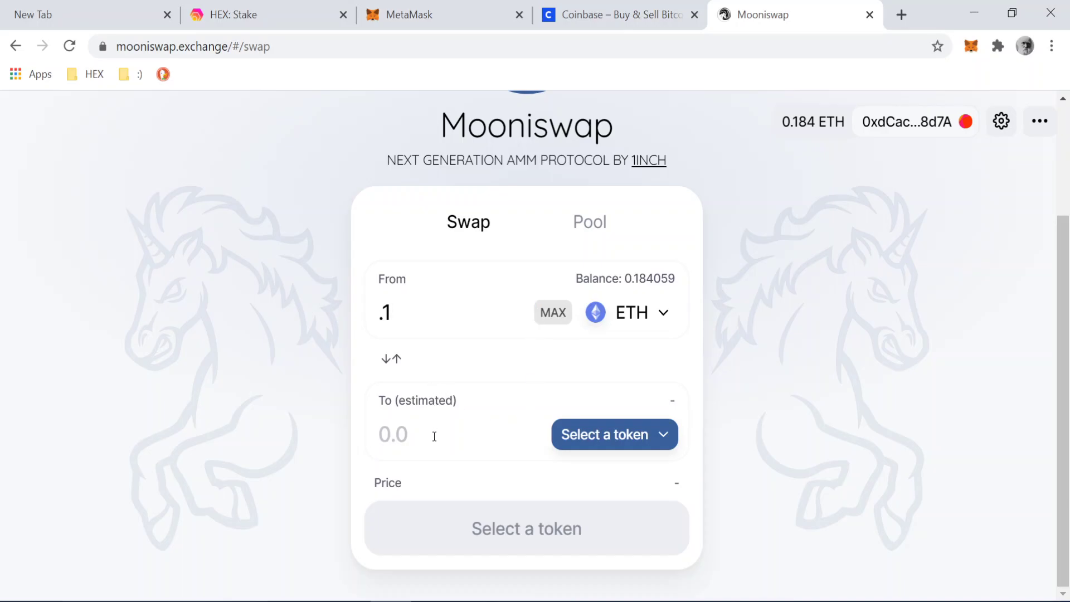
left_click(632, 446)
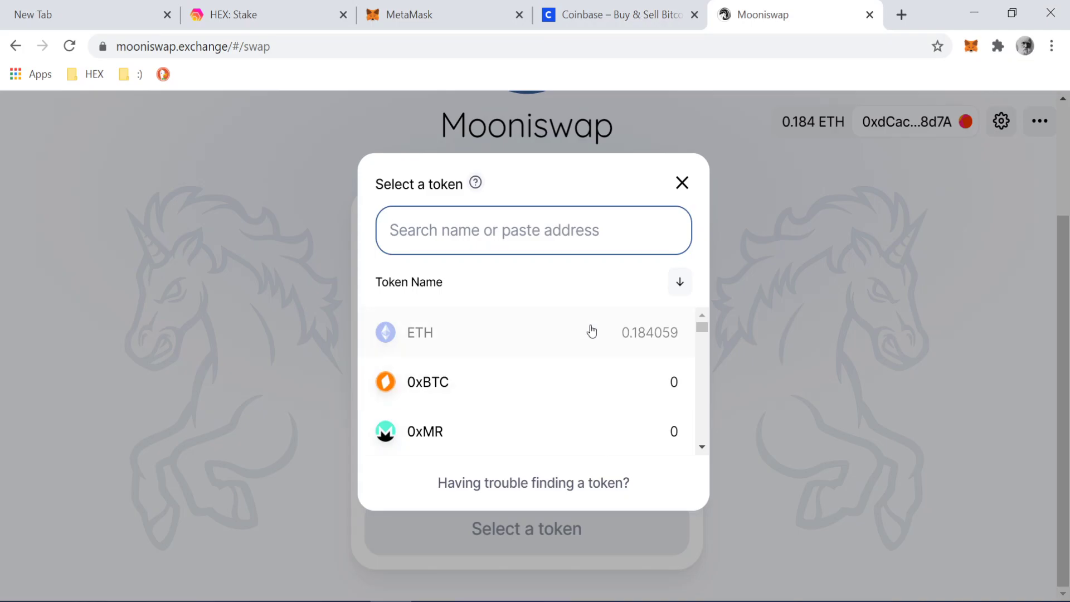
Pick HEX via a 'hex' search and review the quote of about 11341 HEX
type("hex")
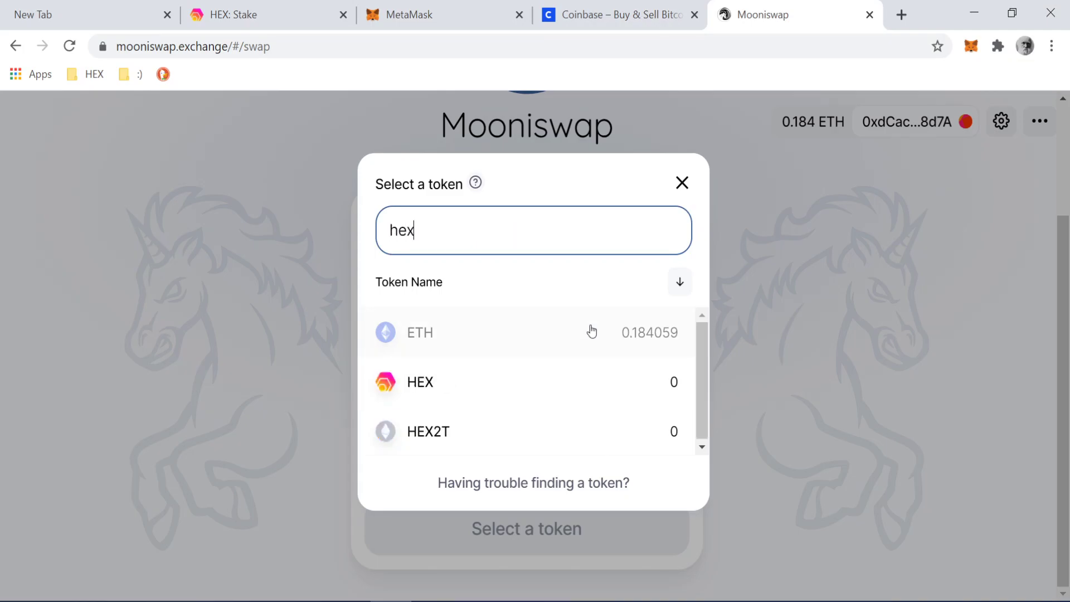
left_click(440, 386)
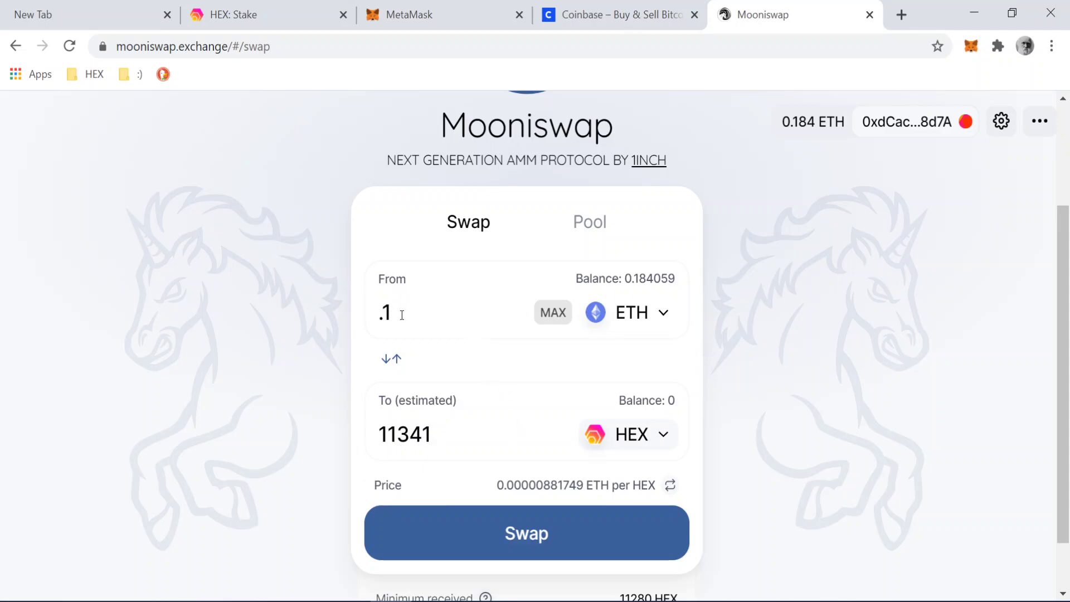
scroll(466, 321, "down", 1)
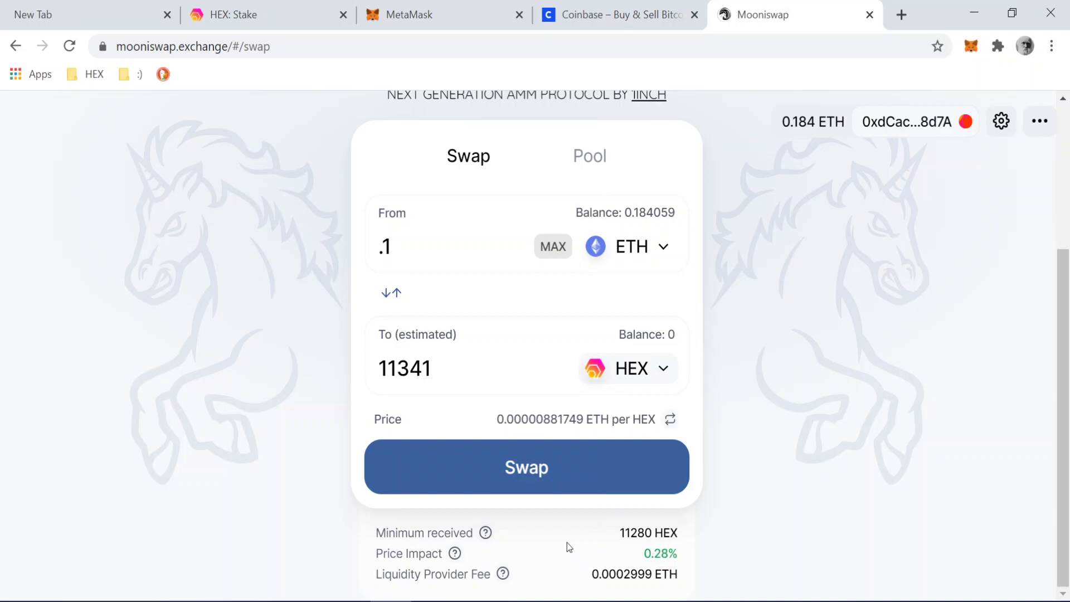
scroll(624, 368, "up", 2)
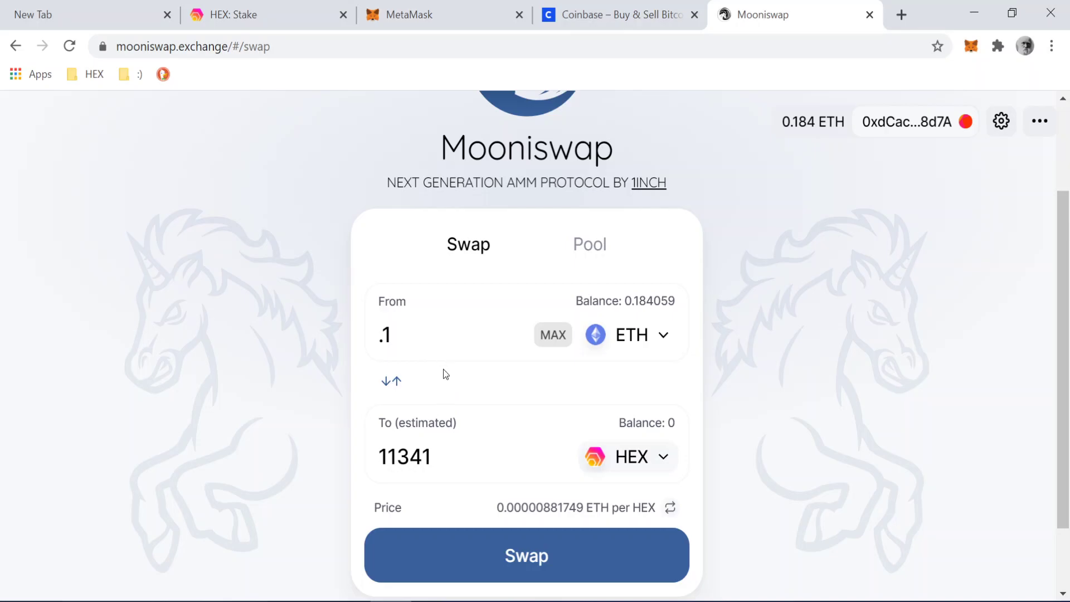
scroll(506, 497, "down", 2)
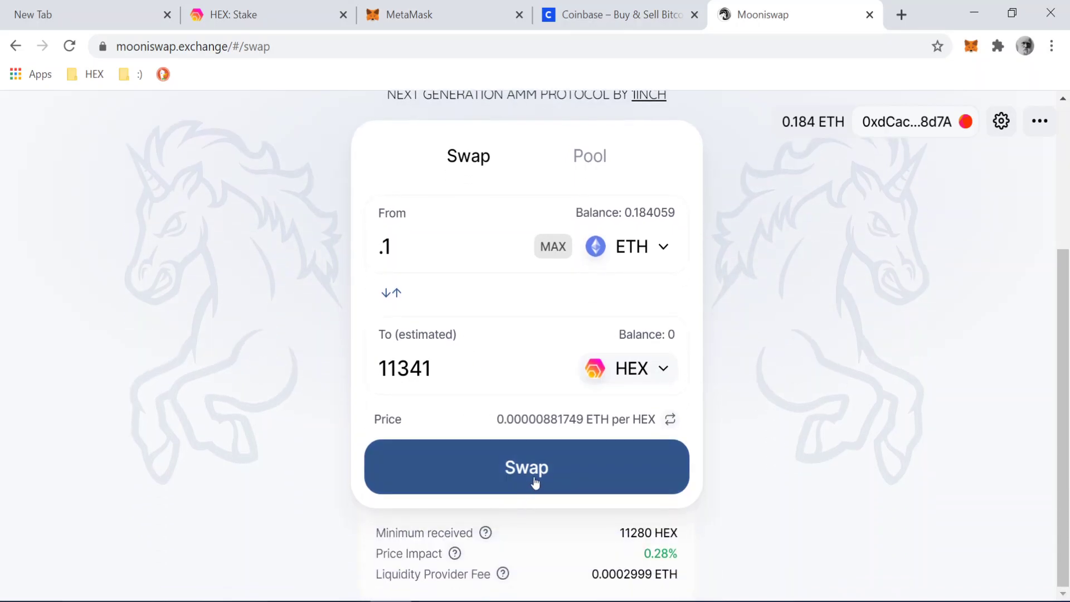
Submit and confirm the swap of 0.1 ETH for 11341 HEX
left_click(534, 483)
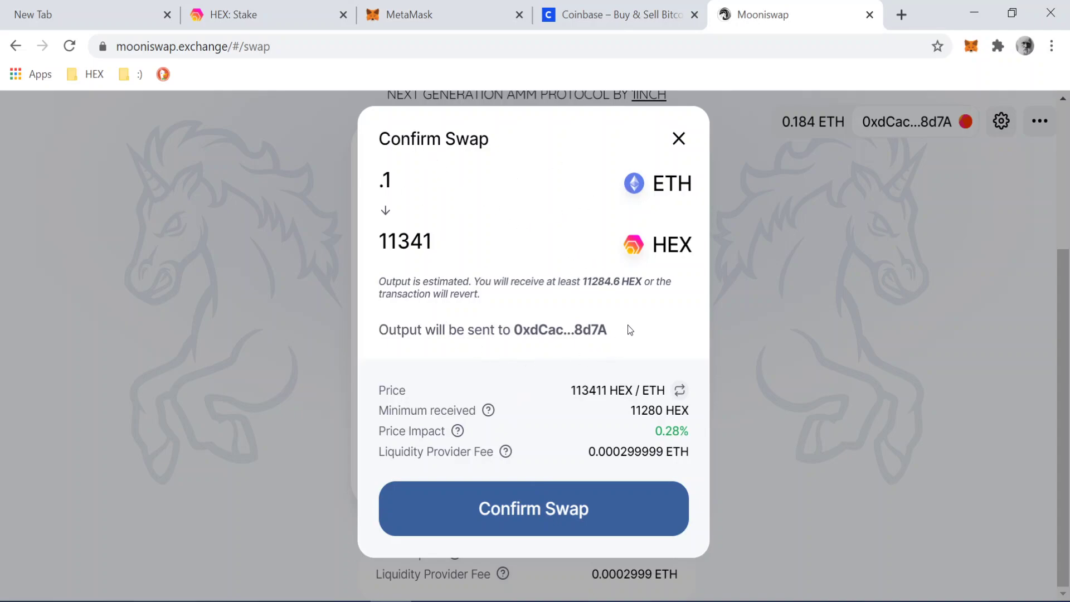
left_click(536, 513)
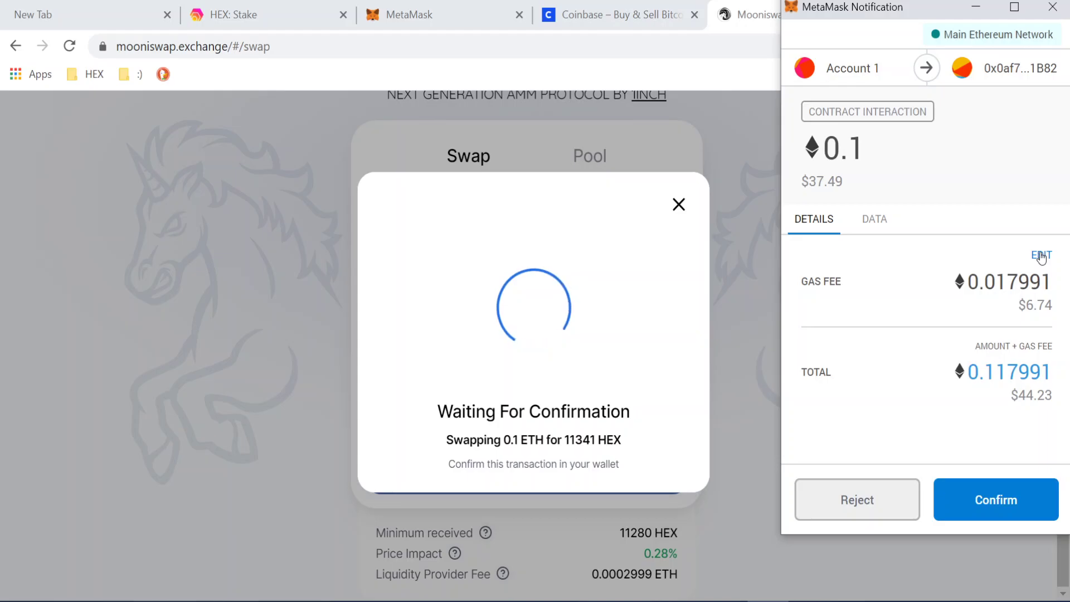
Change the swap's gas fee to the Fast option of 0.018134 ETH
left_click(1039, 257)
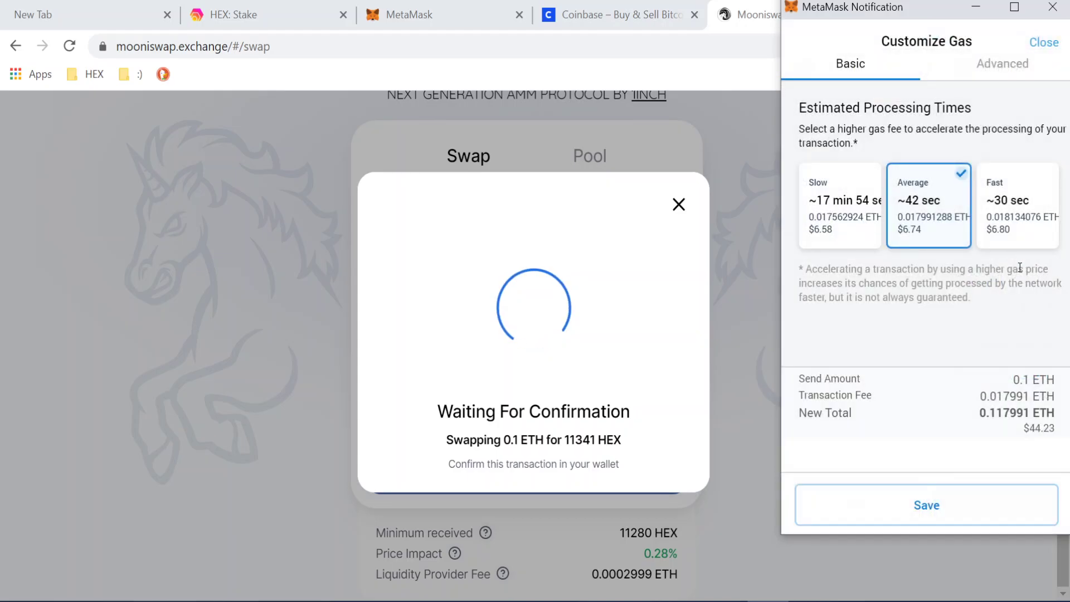
left_click(1005, 209)
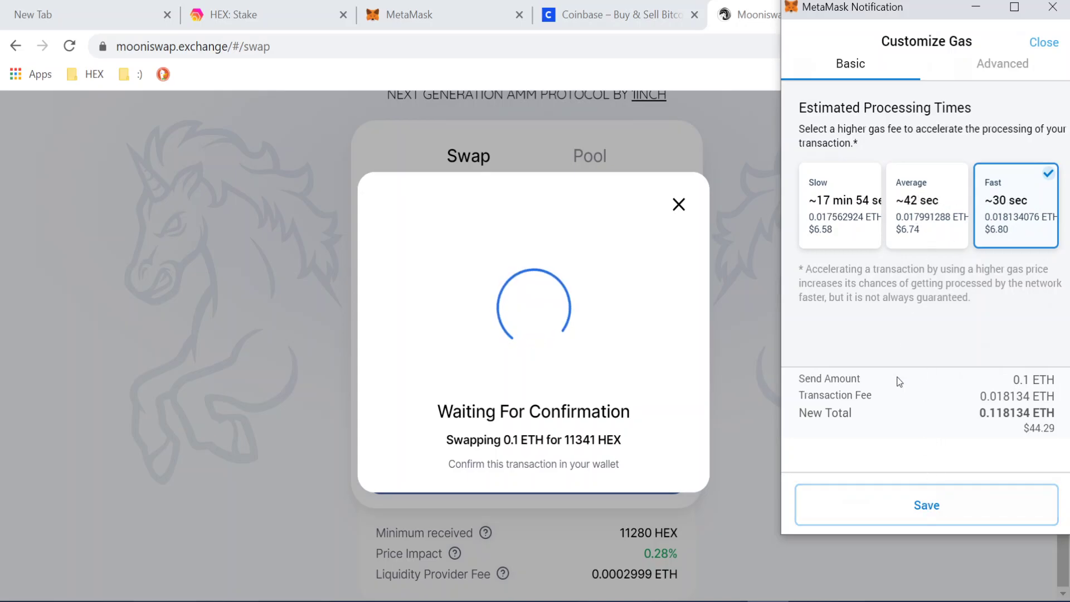
left_click(922, 507)
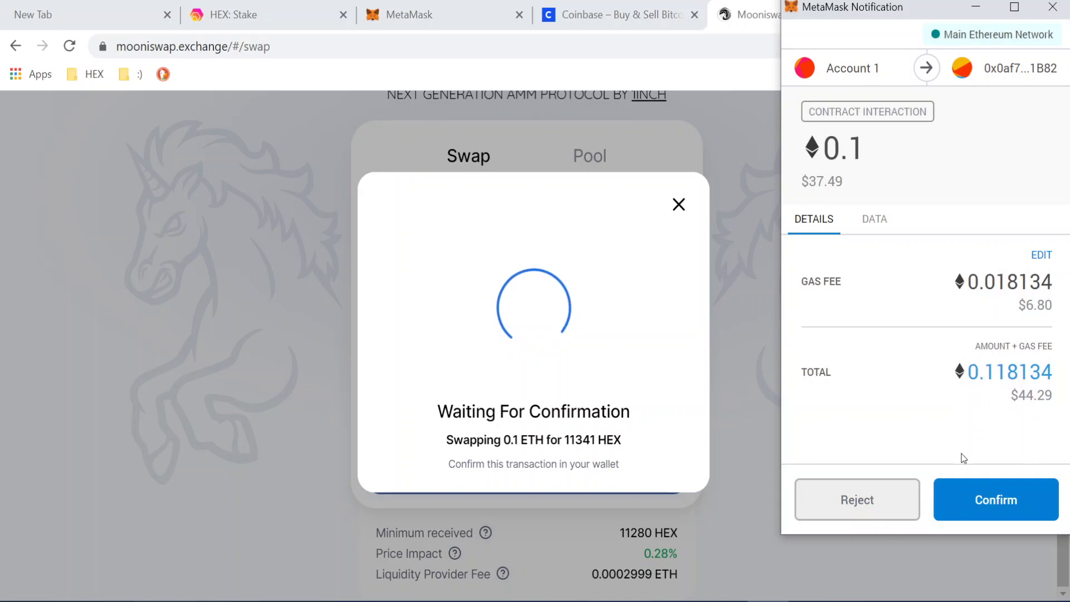
Confirm the 0.1 ETH swap, then search MetaMask's Add Token list for 'hex'
left_click(993, 502)
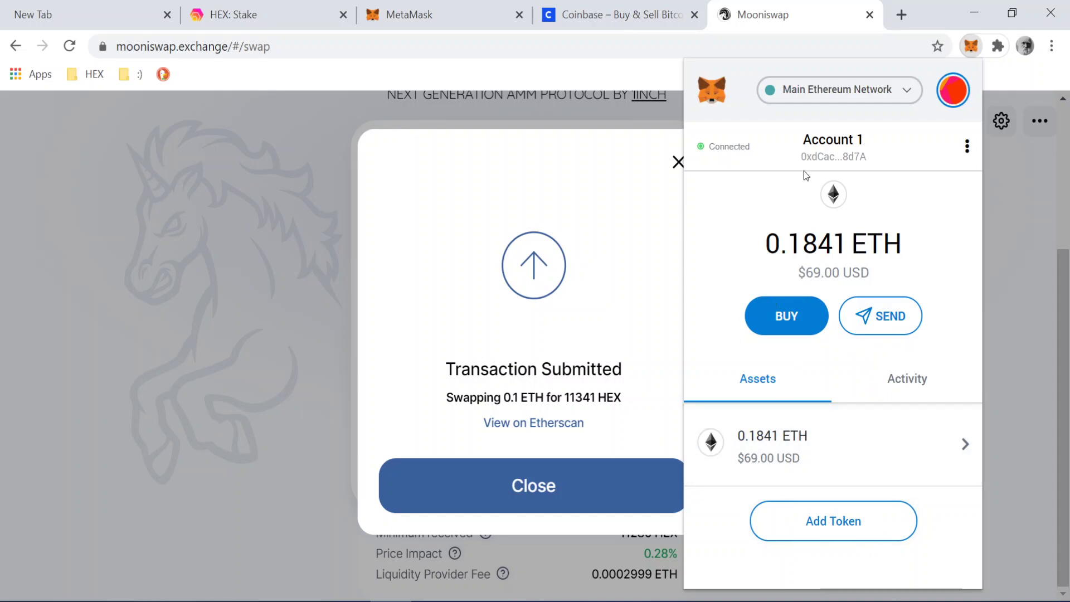
left_click(840, 529)
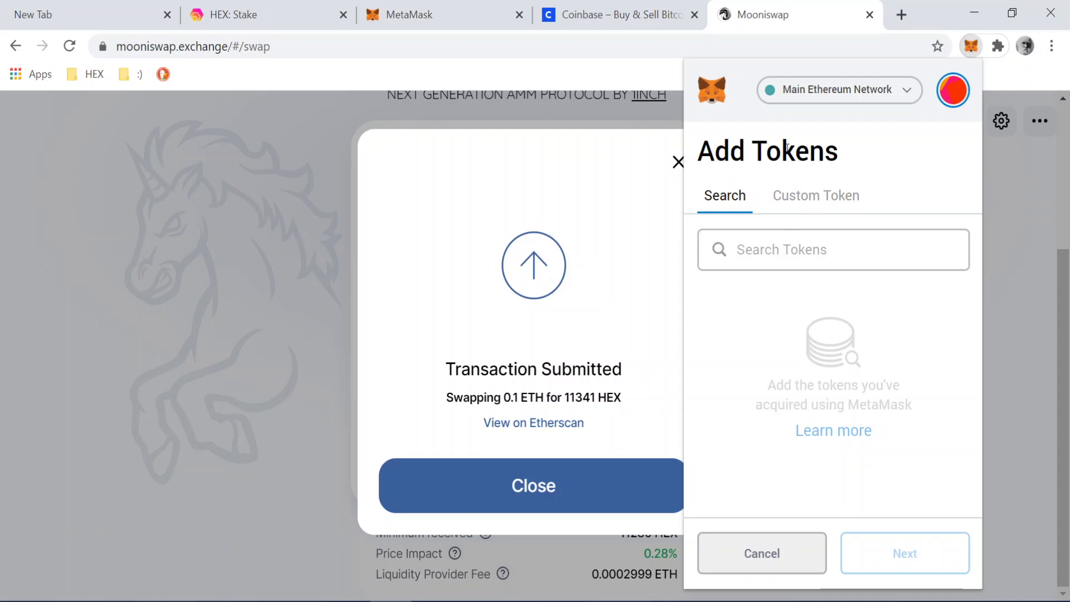
left_click(764, 262)
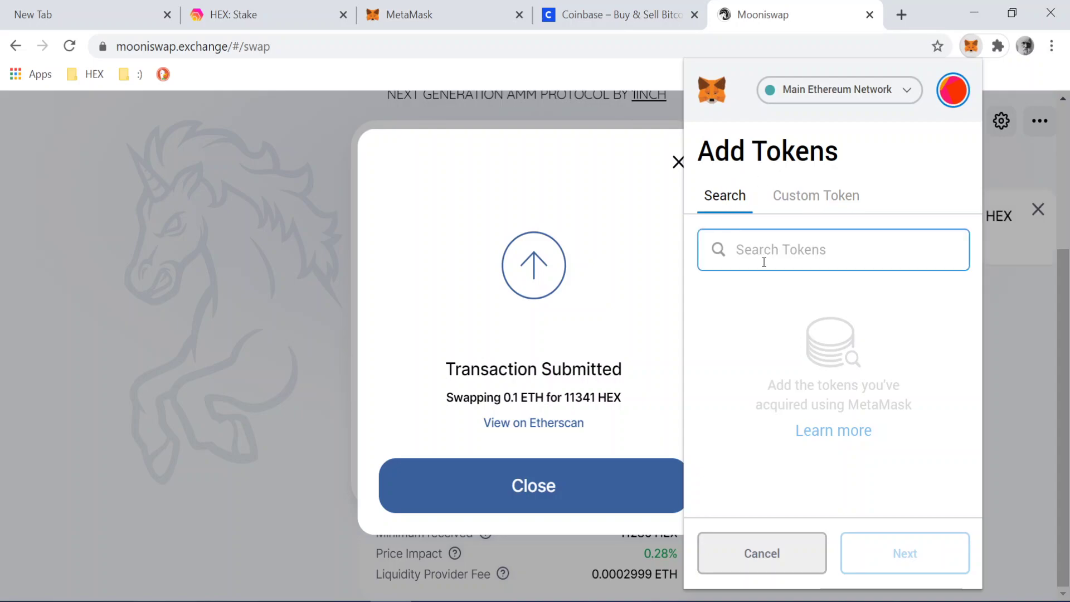
type("hex")
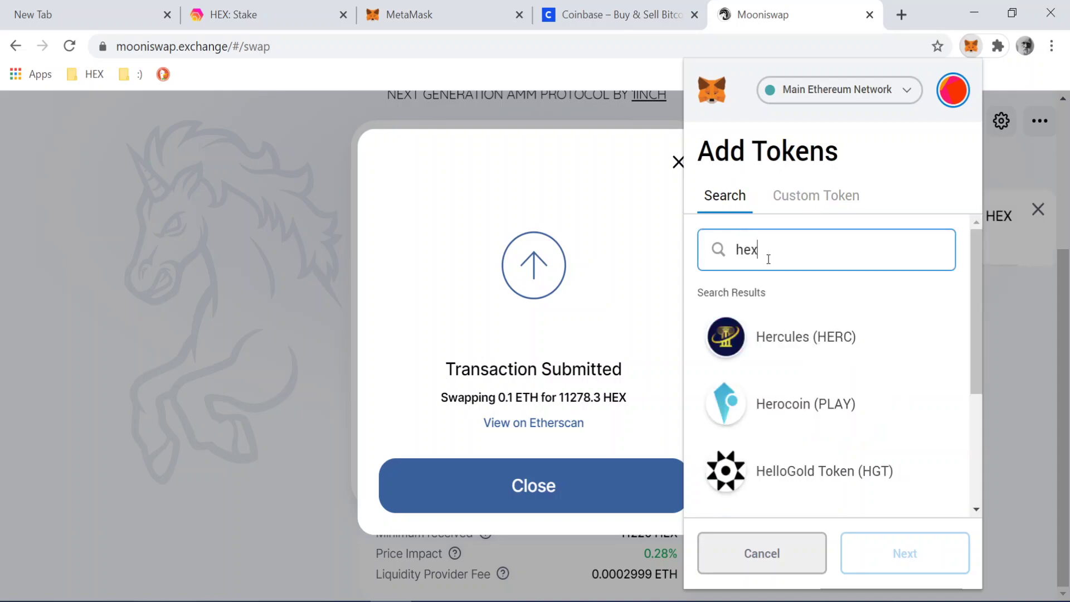
scroll(802, 368, "down", 4)
scroll(803, 370, "up", 4)
Cancel the custom-token entry and return to Account 1's assets, showing 0.0683 ETH
left_click(804, 199)
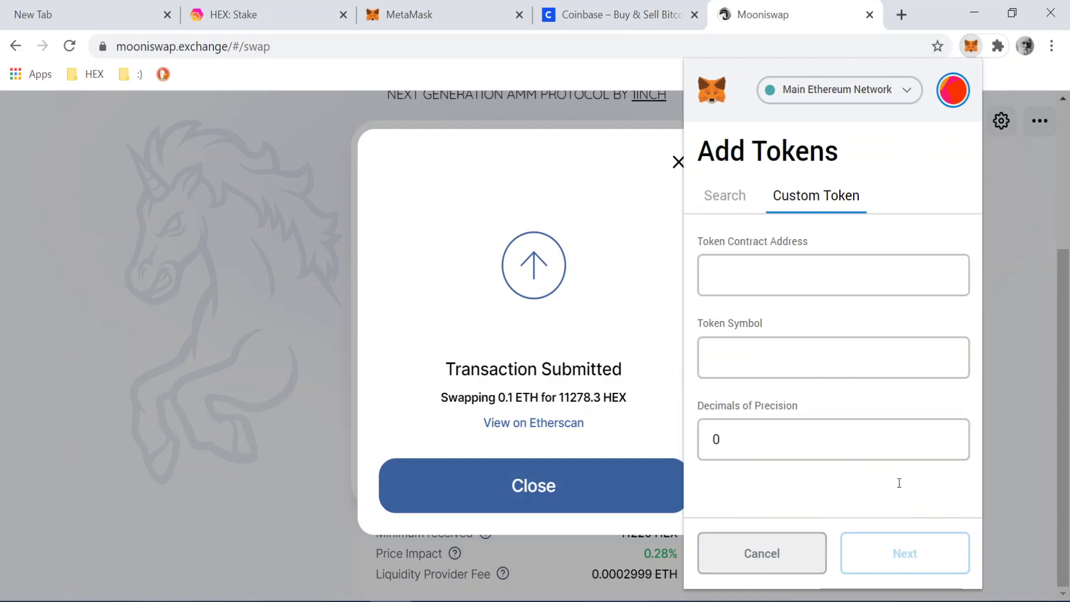
left_click(794, 563)
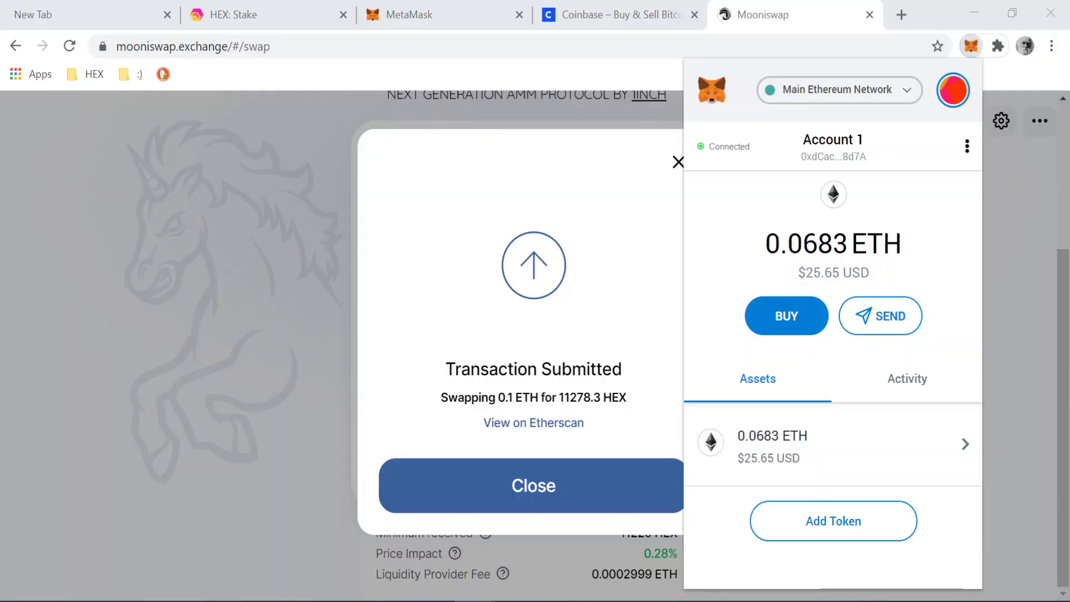
key("alt+Tab")
Copy the HEX contract address from the Notepad note and reopen MetaMask's Add Tokens screen
left_click_drag(294, 33, 281, 65)
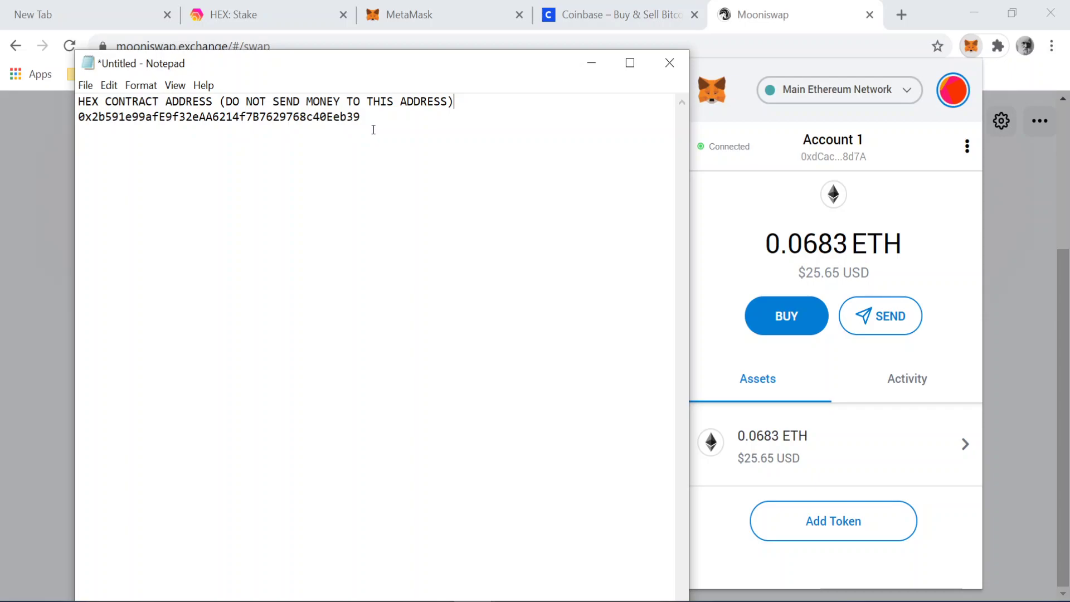
left_click_drag(374, 120, 77, 118)
right_click(129, 118)
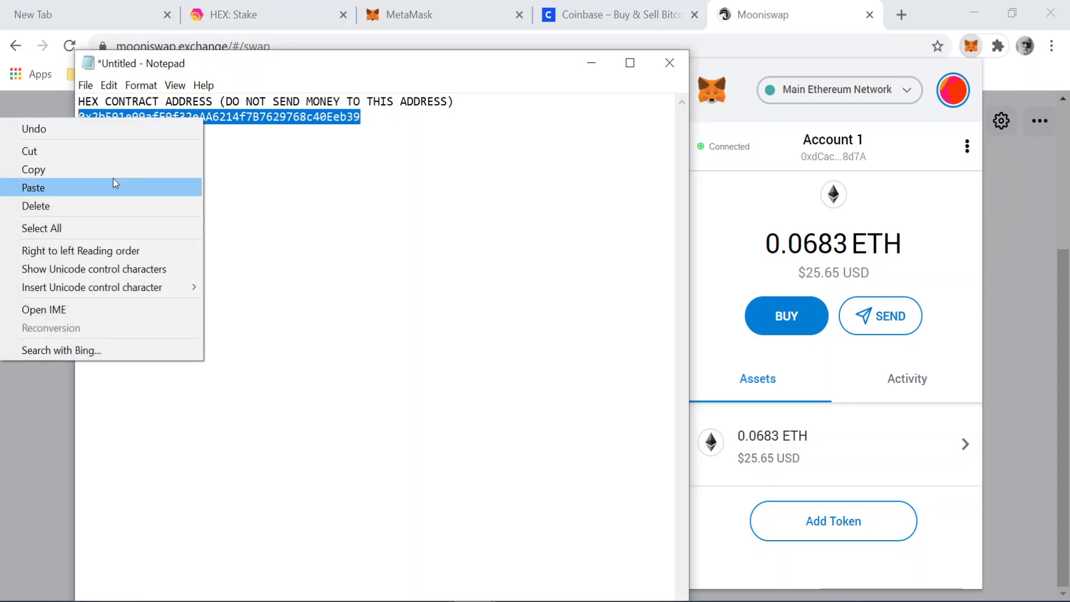
left_click(146, 170)
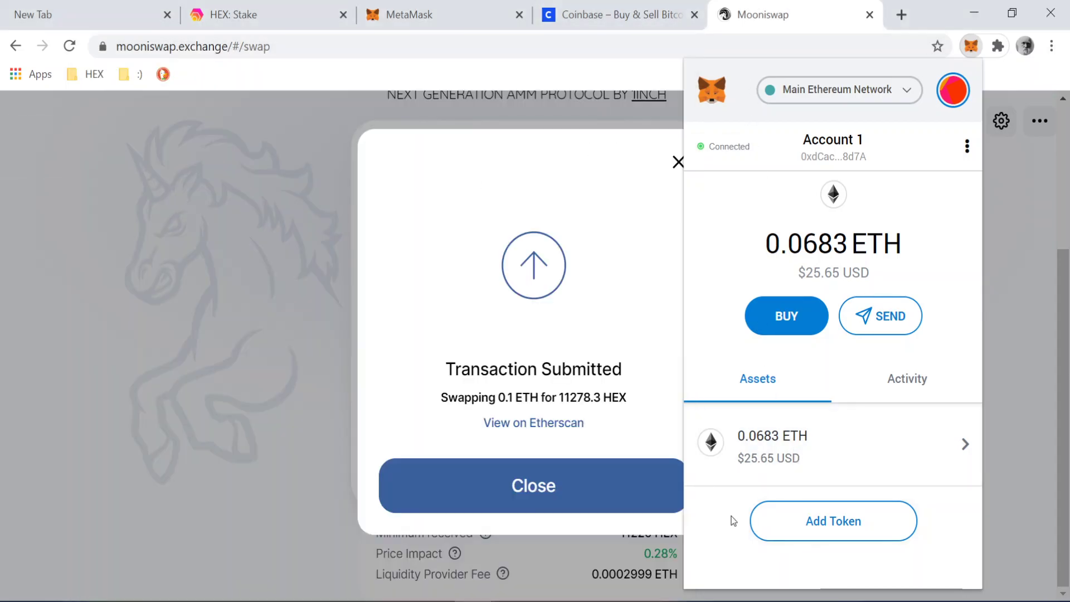
left_click(733, 516)
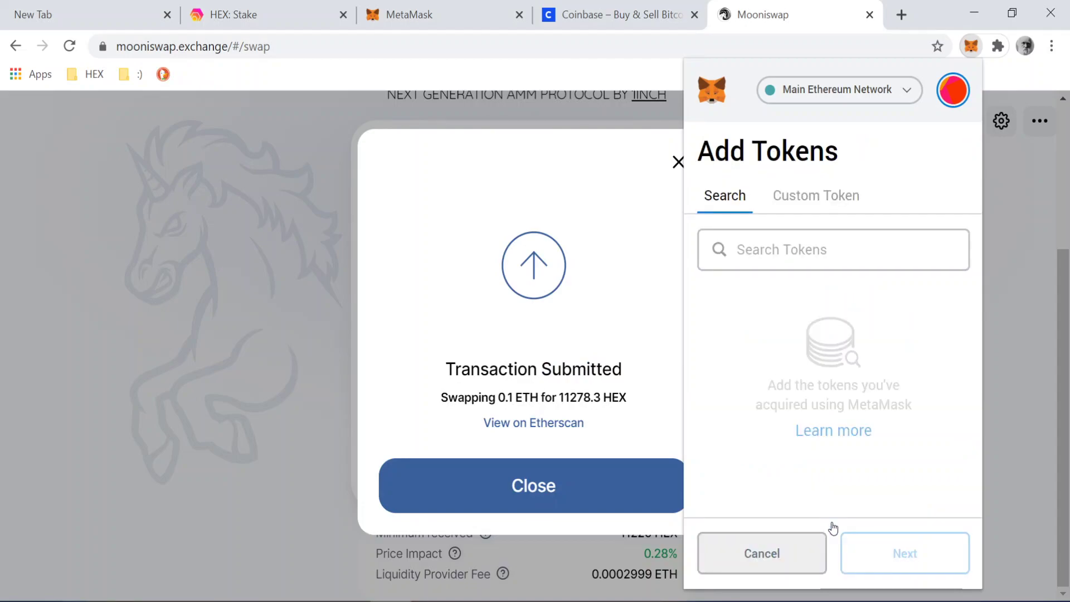
Paste the HEX contract address as a custom token and add it, giving 11341.098 HEX
left_click(814, 196)
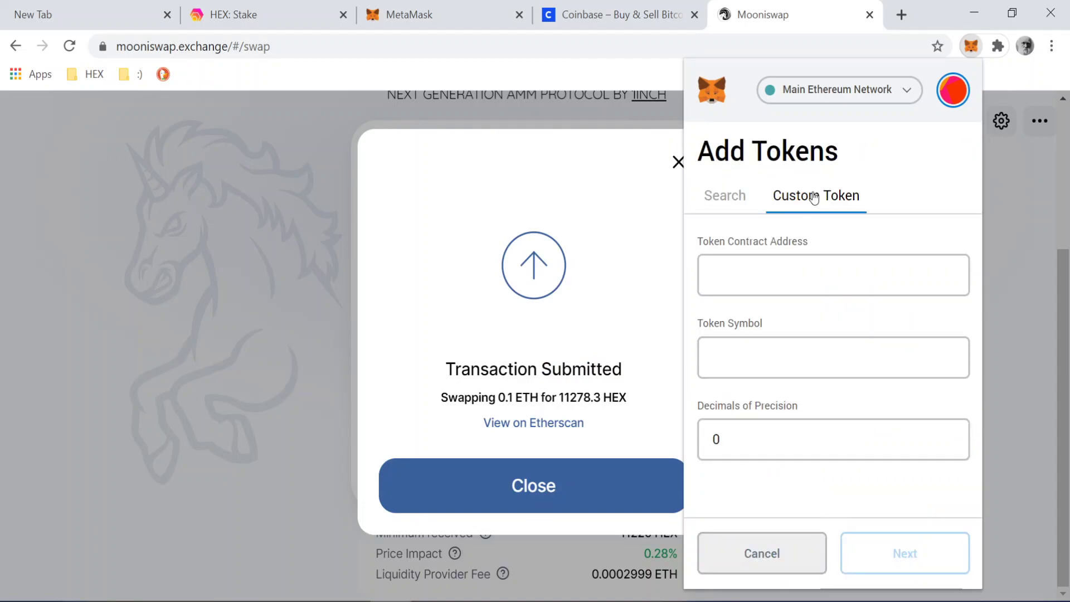
left_click(780, 278)
right_click(779, 277)
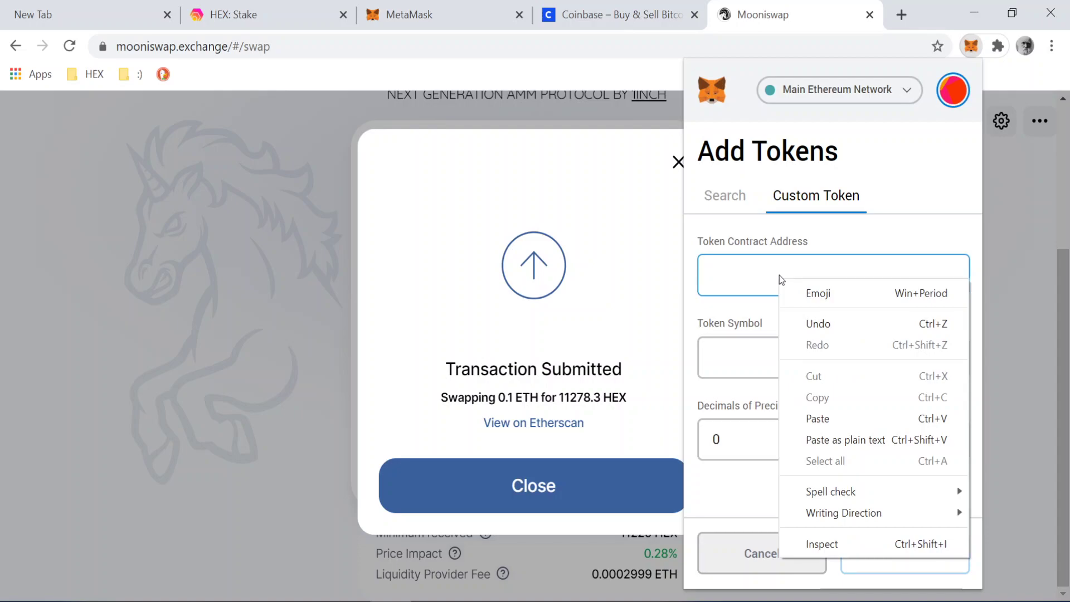
left_click(824, 418)
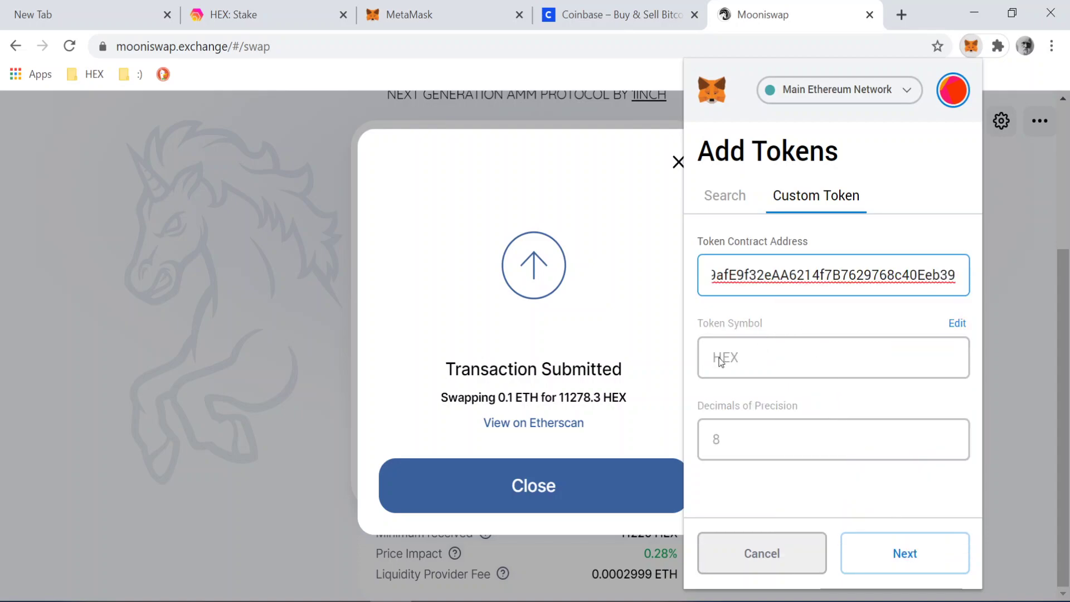
left_click(904, 552)
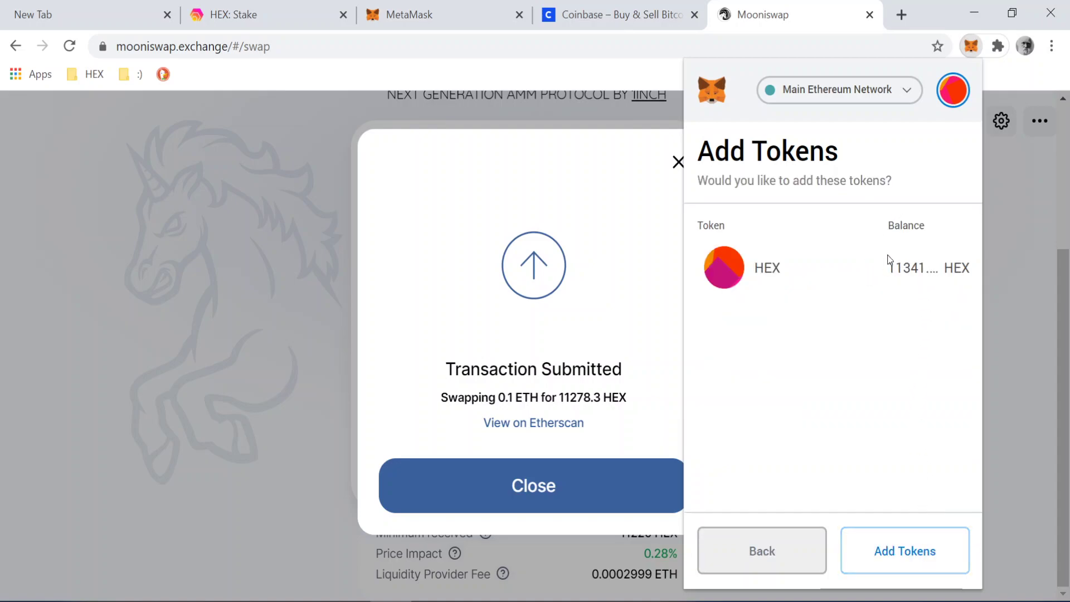
left_click(937, 558)
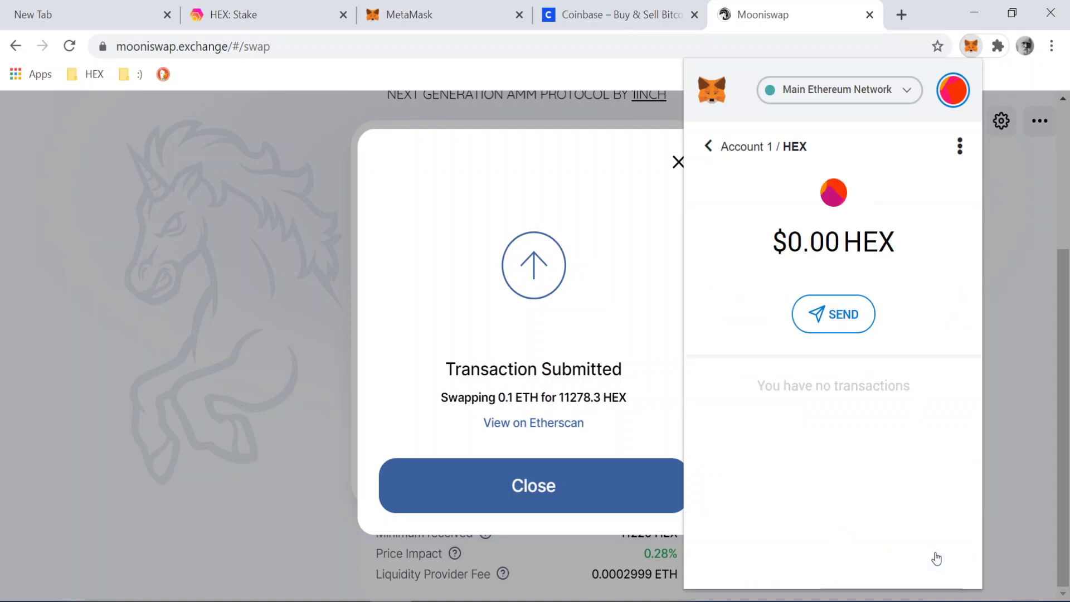
Go back to Account 1's asset list and scroll through 0.0683 ETH and 11341.098 HEX
left_click(707, 146)
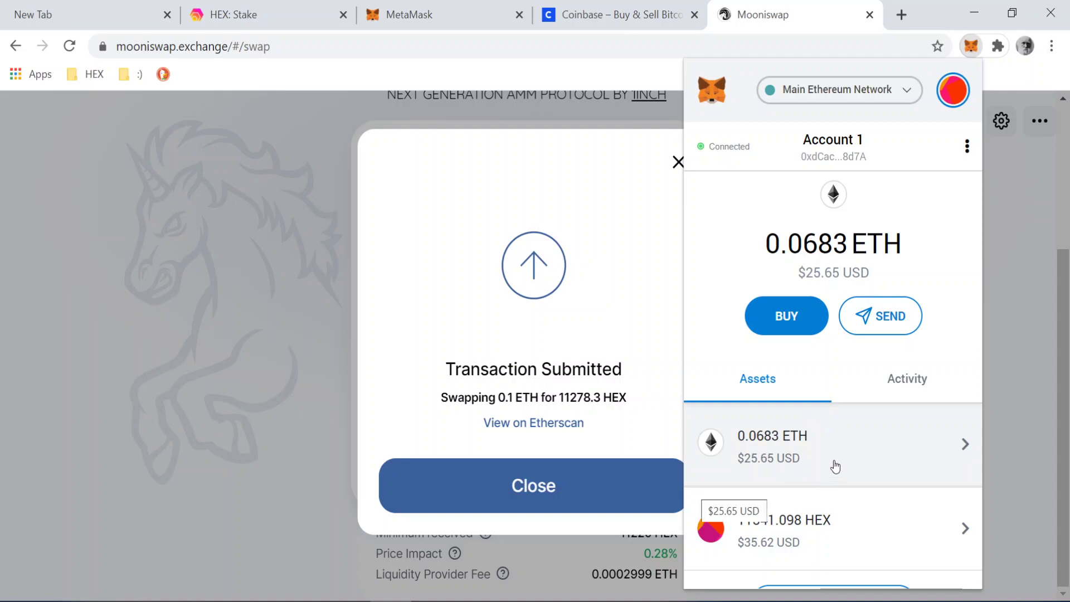
scroll(787, 473, "down", 1)
scroll(789, 475, "up", 1)
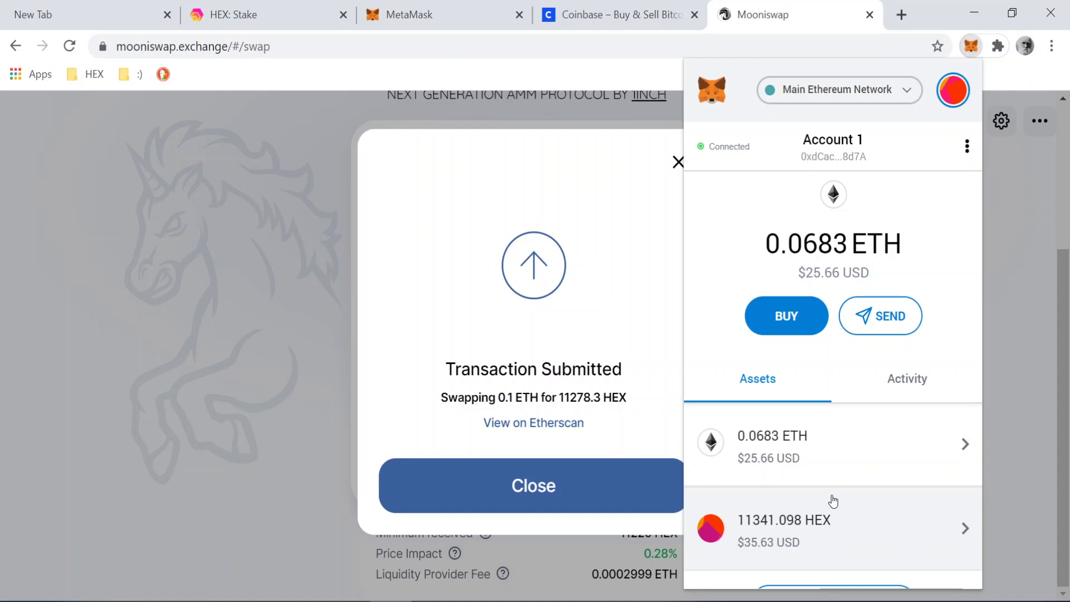
scroll(833, 501, "down", 1)
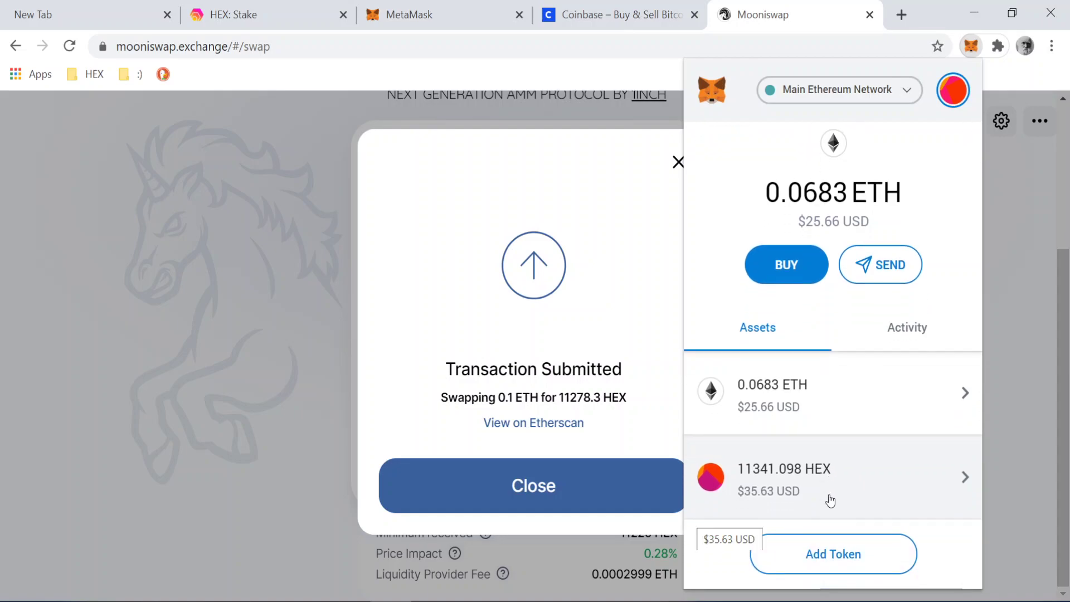